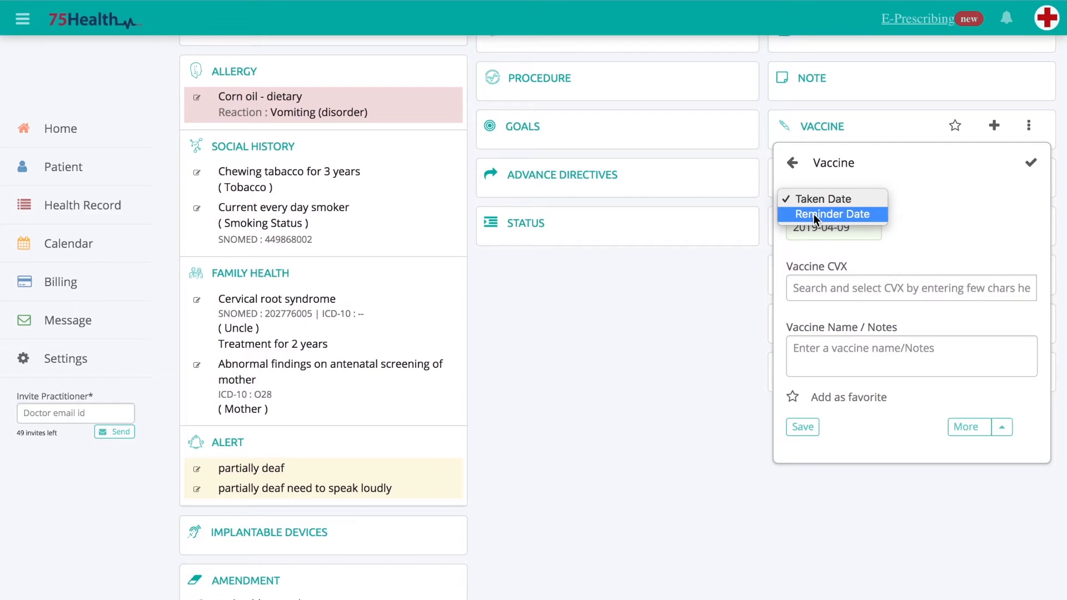
# Switch the new vaccine entry's date type to Reminder Date and set the date to 2019-04-11
pyautogui.click(813, 215)
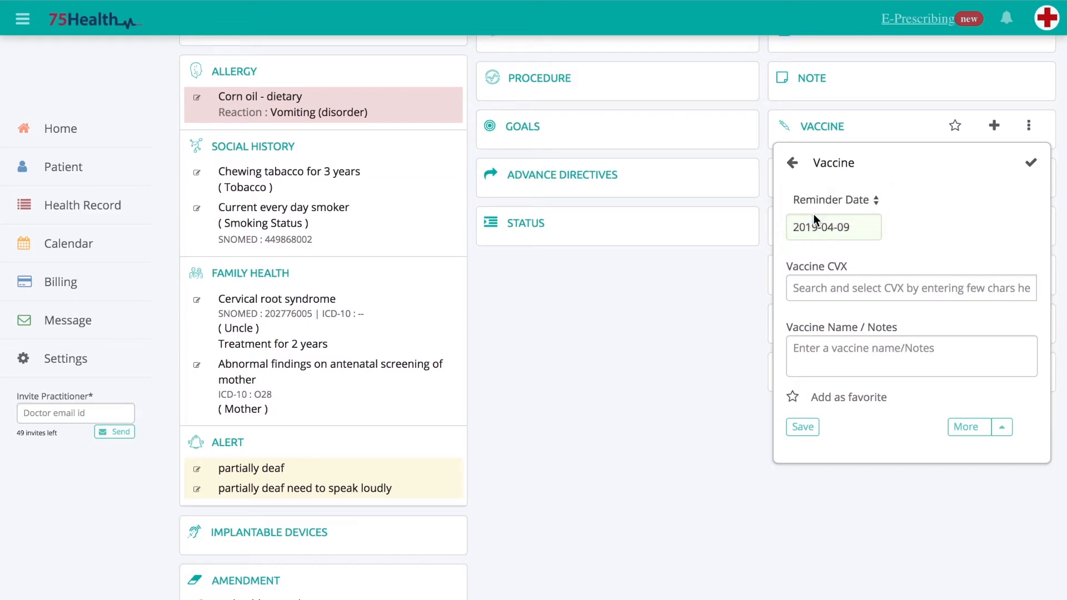
pyautogui.click(823, 229)
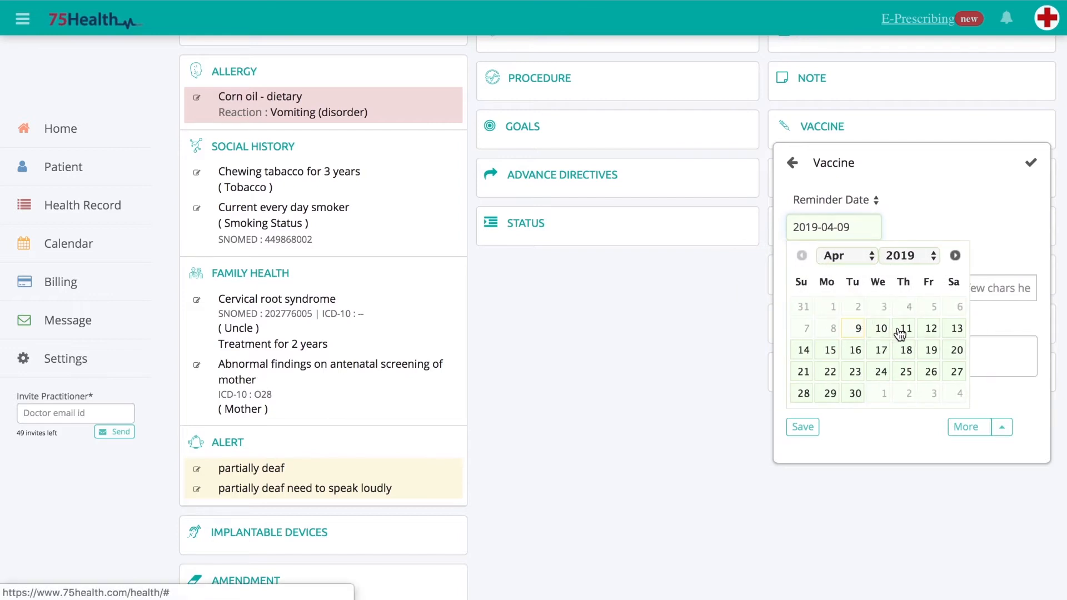
pyautogui.click(903, 329)
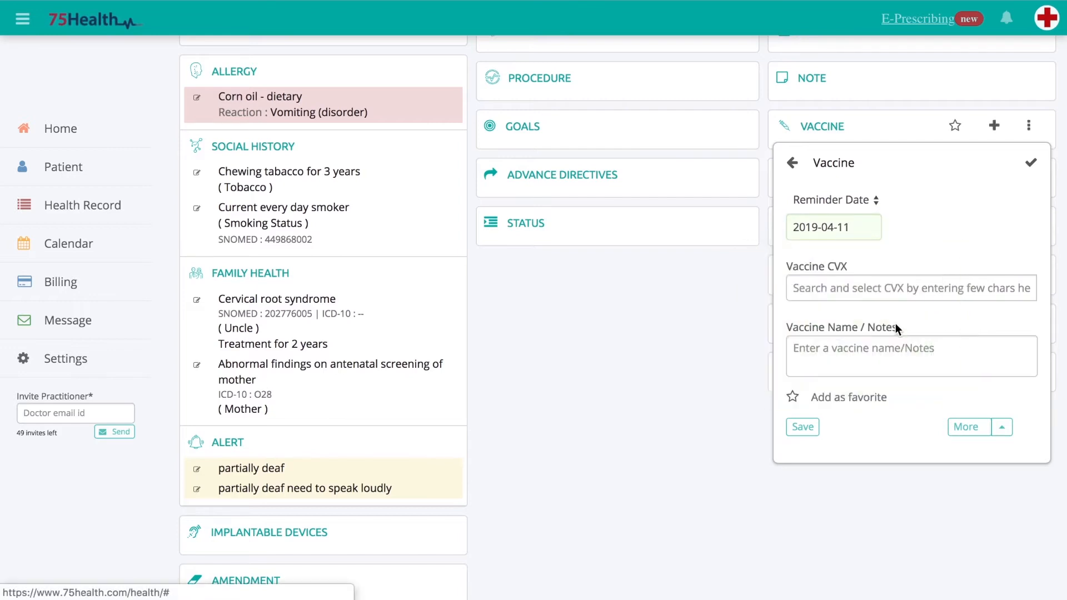
# Select "40: rabies, intradermal injection" as the vaccine CVX and enter "Periodical" as the vaccine name/notes
pyautogui.click(837, 288)
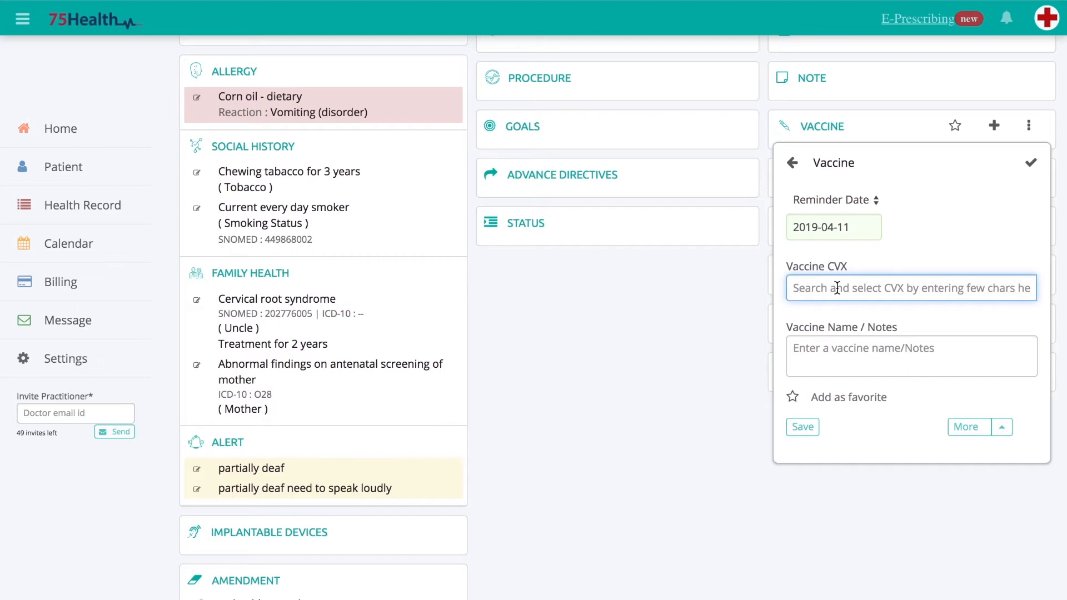
pyautogui.write('ra')
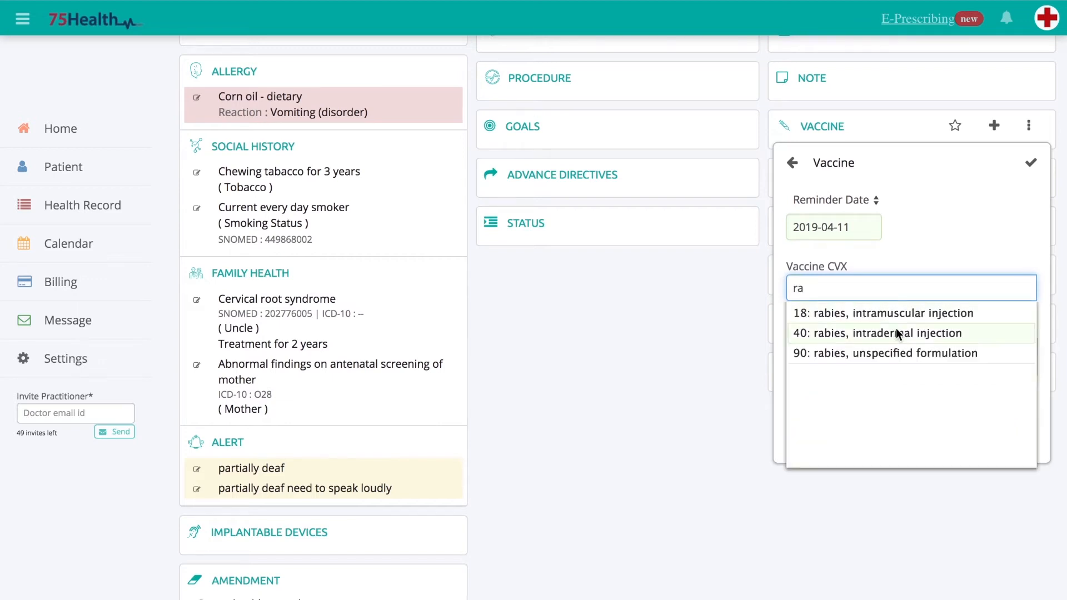
pyautogui.click(859, 334)
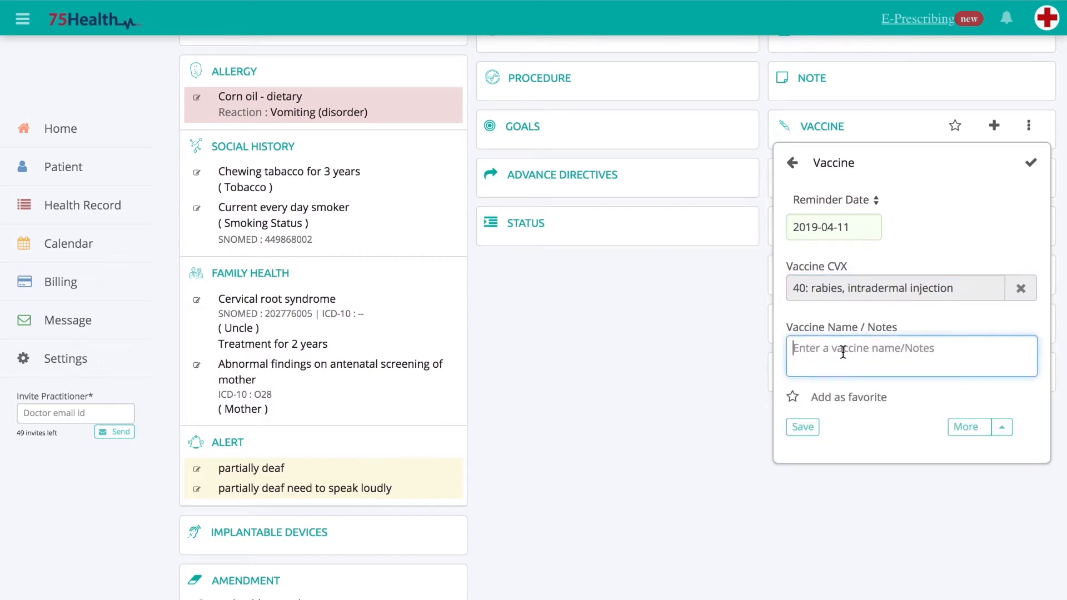
pyautogui.write('Periodical')
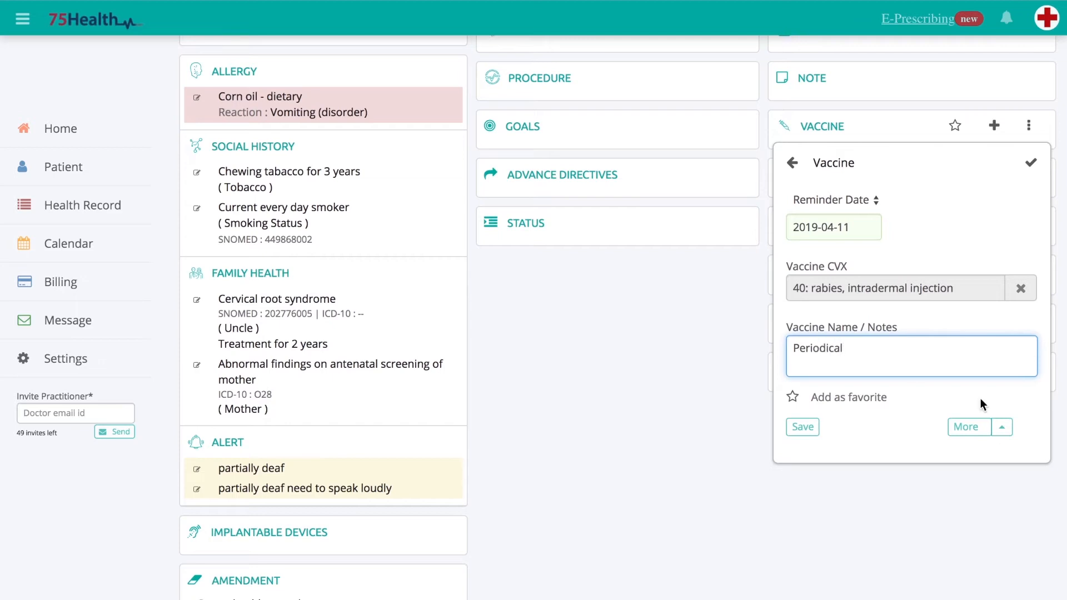
# Add the optional Status field to the vaccine entry with the value Active
pyautogui.click(1002, 428)
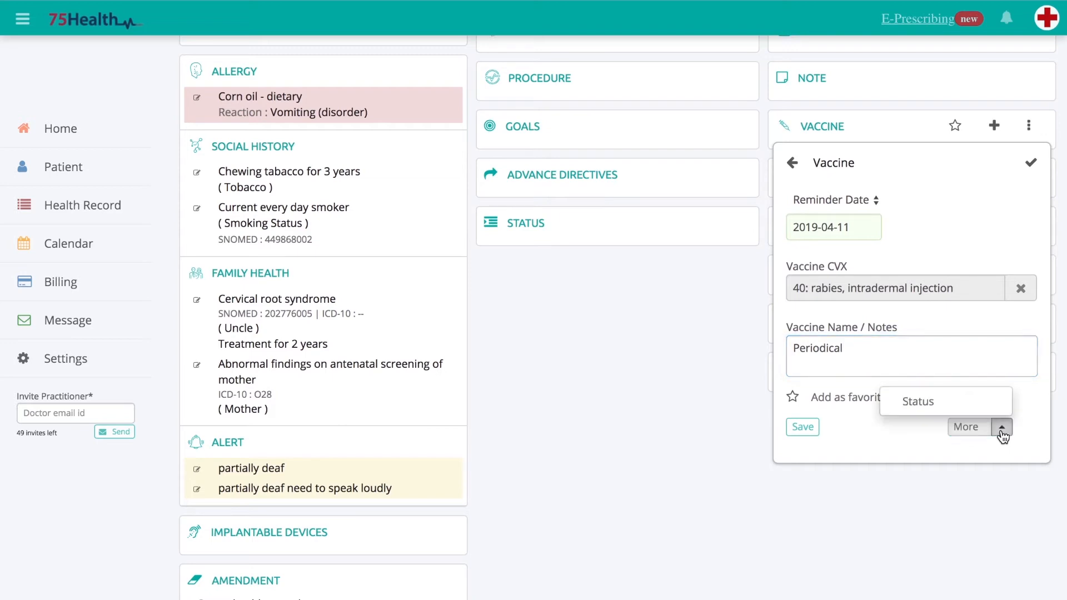
pyautogui.click(947, 408)
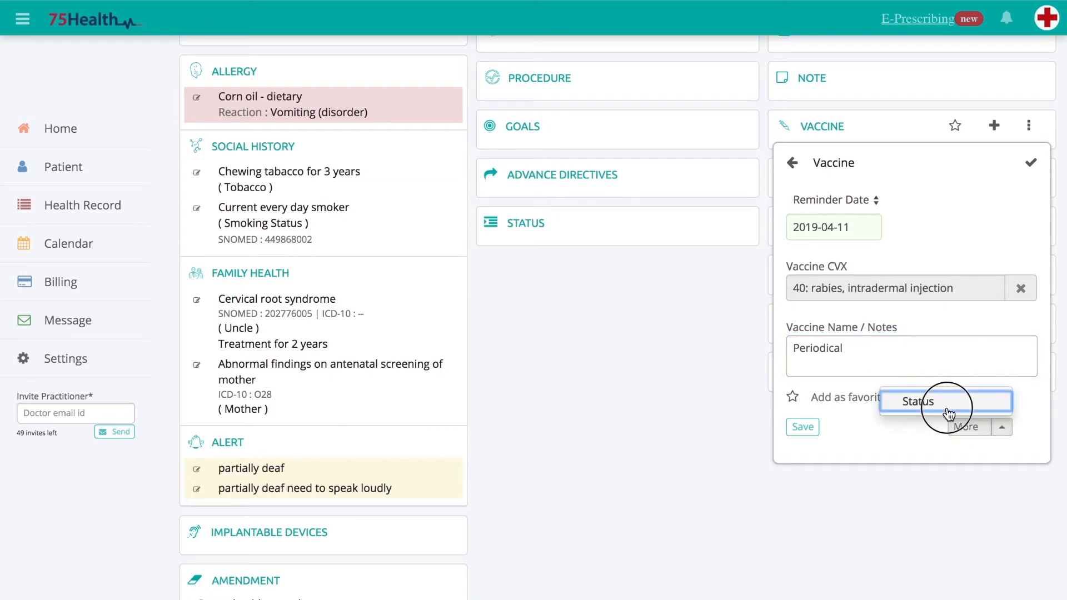
pyautogui.click(932, 418)
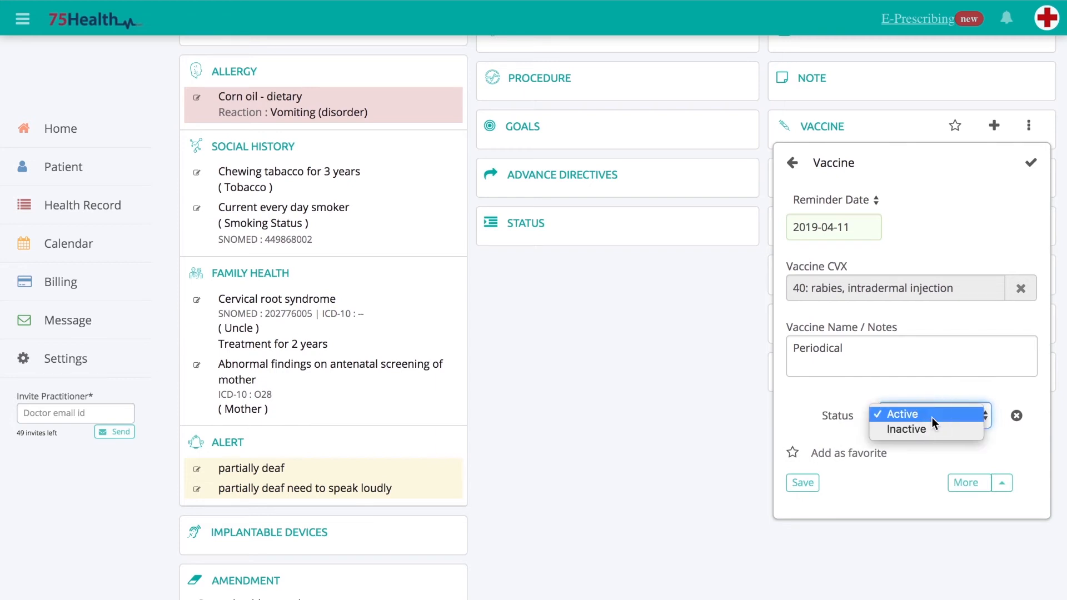
pyautogui.click(932, 418)
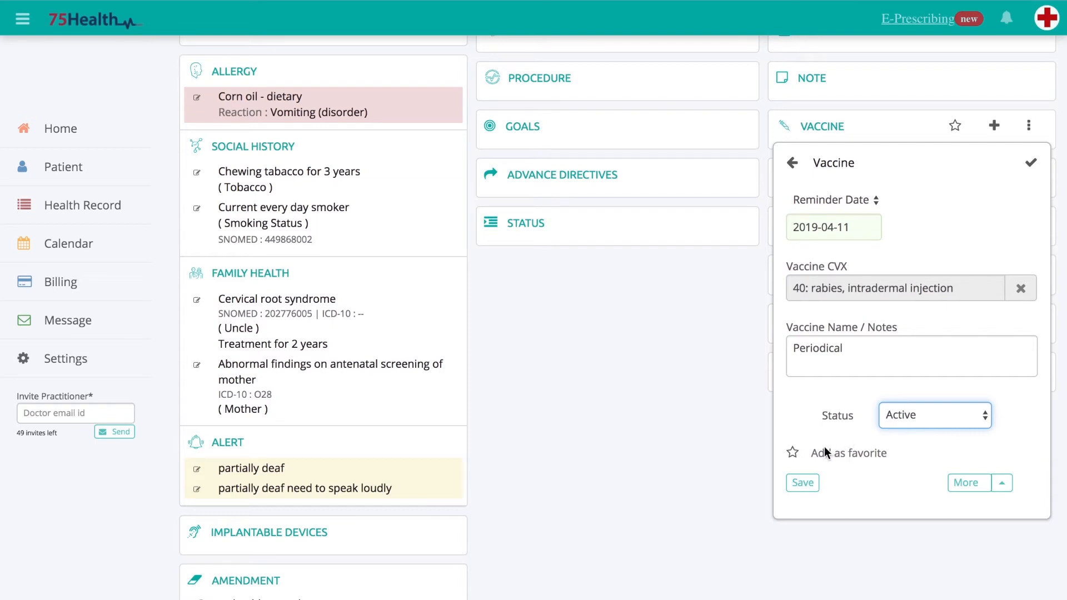
# Mark the vaccine entry as a favorite and assign it the ADULT label
pyautogui.click(793, 453)
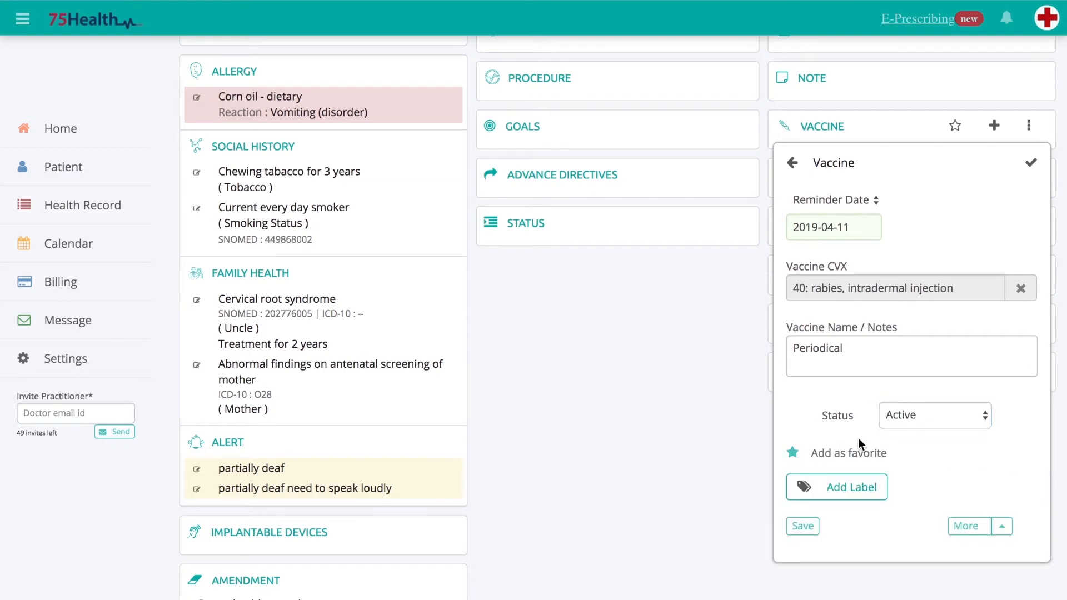
pyautogui.scroll(-1, 858, 438)
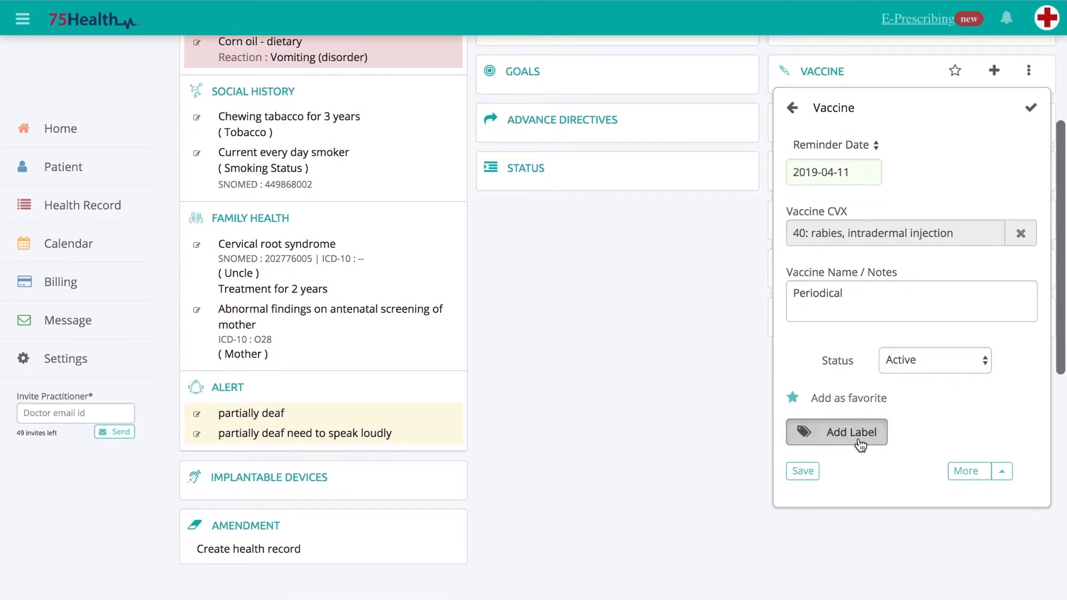
pyautogui.click(860, 445)
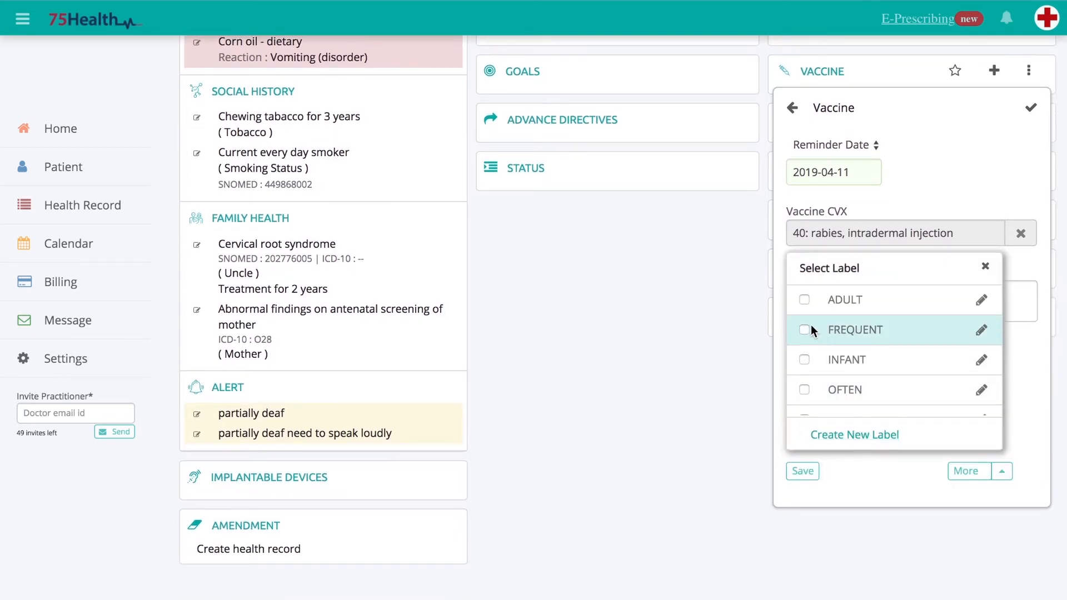
pyautogui.click(805, 301)
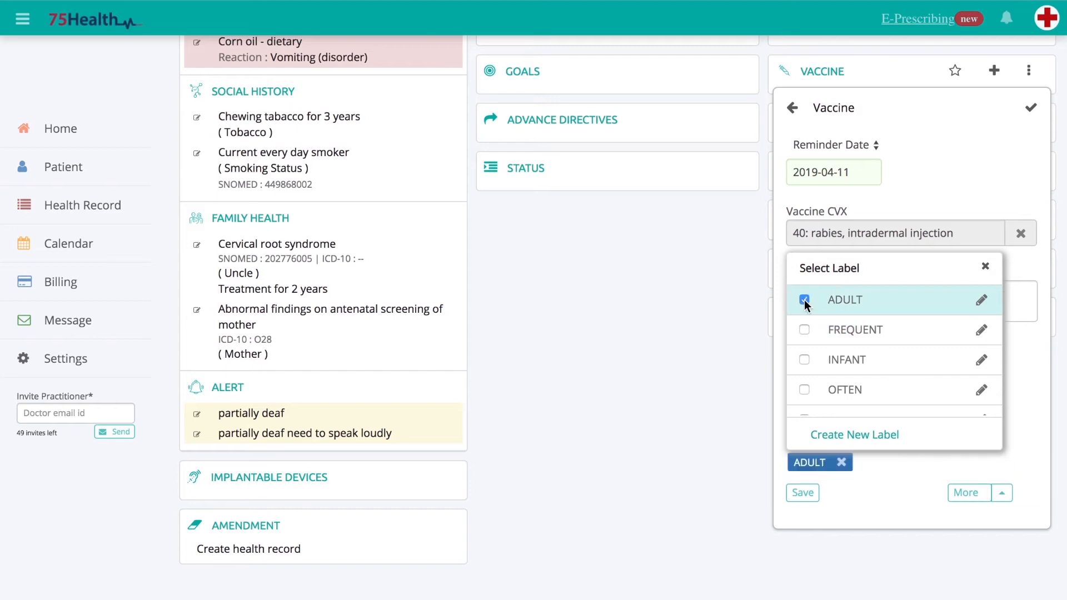
# Create a label named "NEW" for the favorite vaccine and save the vaccine entry
pyautogui.click(822, 435)
pyautogui.write('NEW')
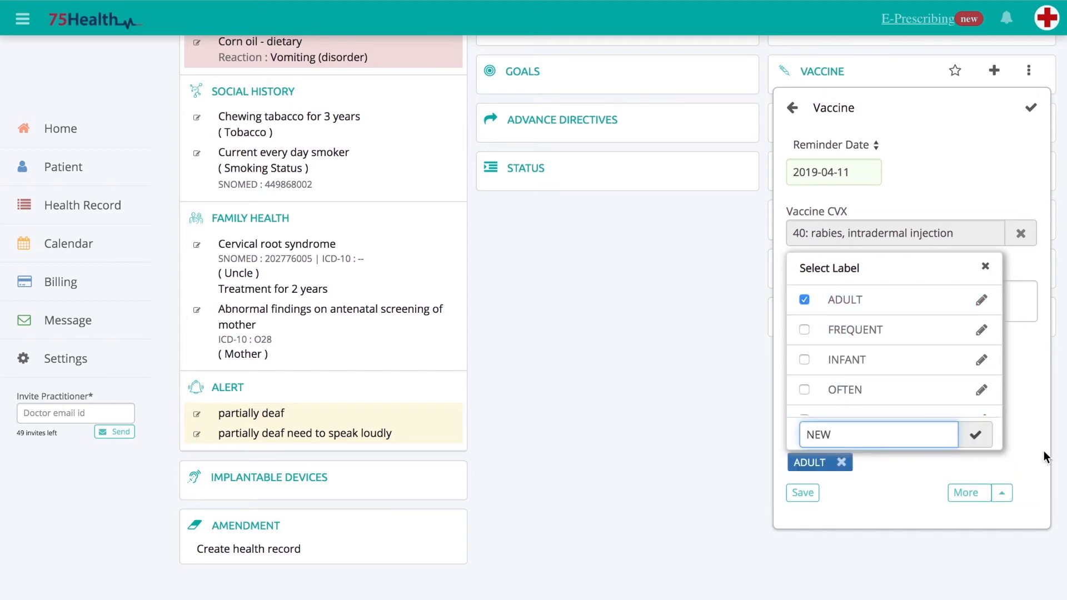
pyautogui.click(975, 435)
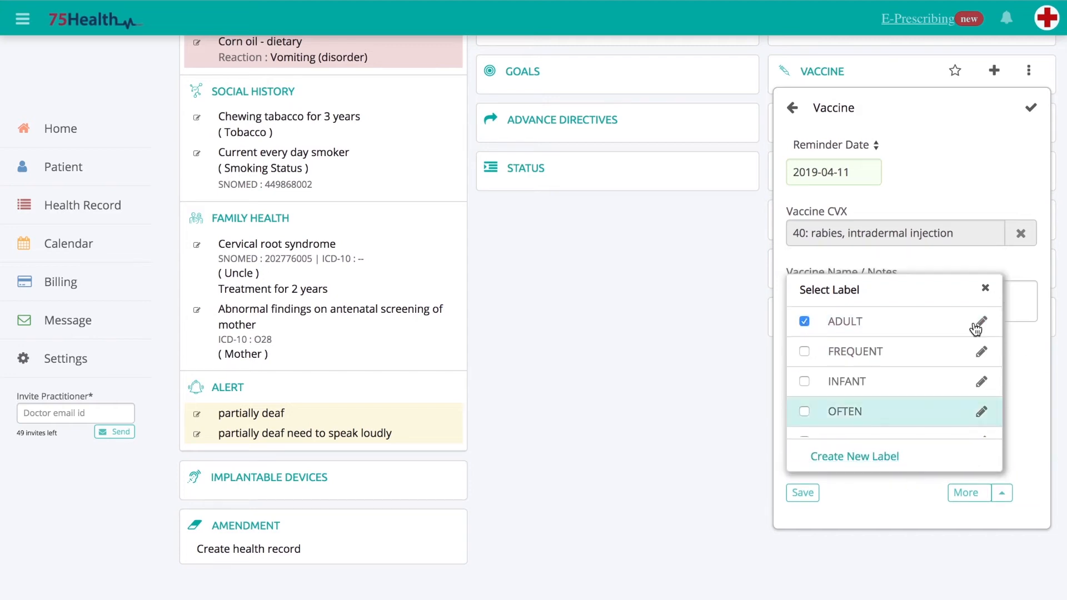
pyautogui.click(986, 288)
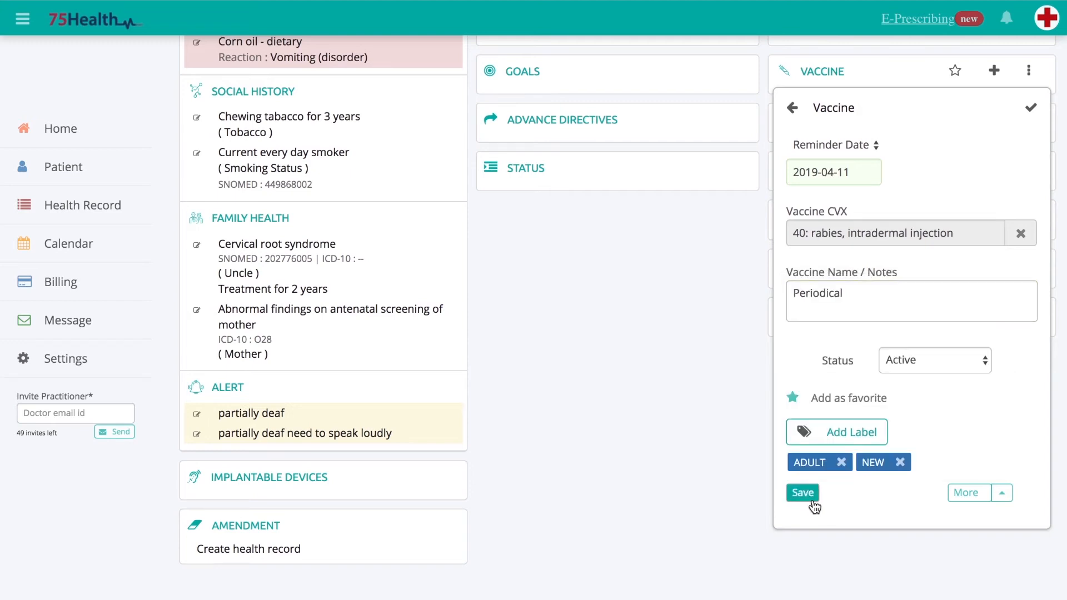
pyautogui.click(813, 500)
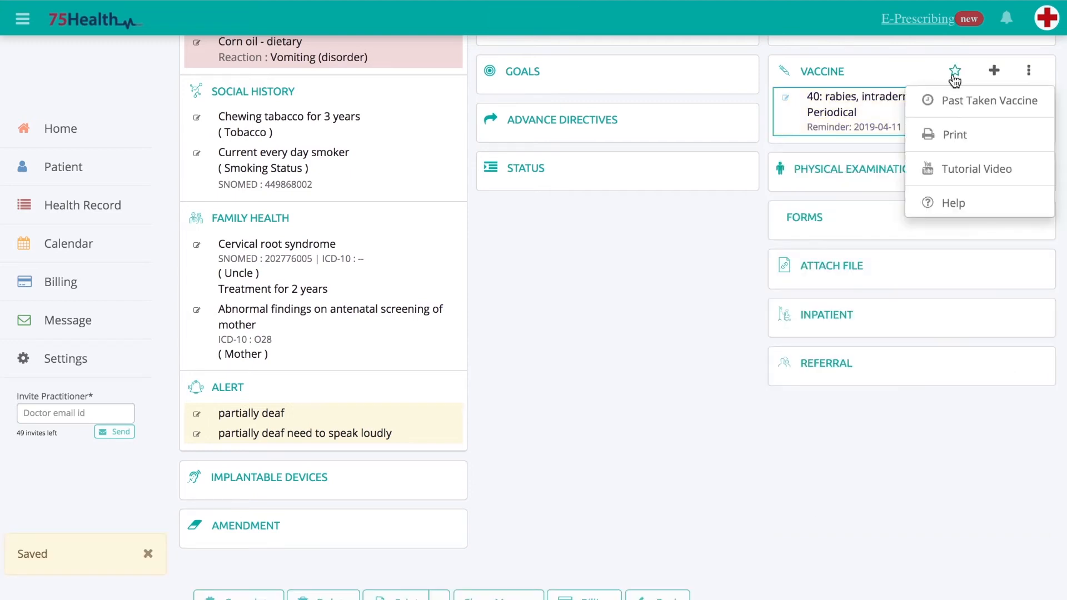
# Filter the favorite vaccines by the NEW label, add the rabies intradermal injection to the record, and close the favorite and past vaccine lists
pyautogui.click(955, 74)
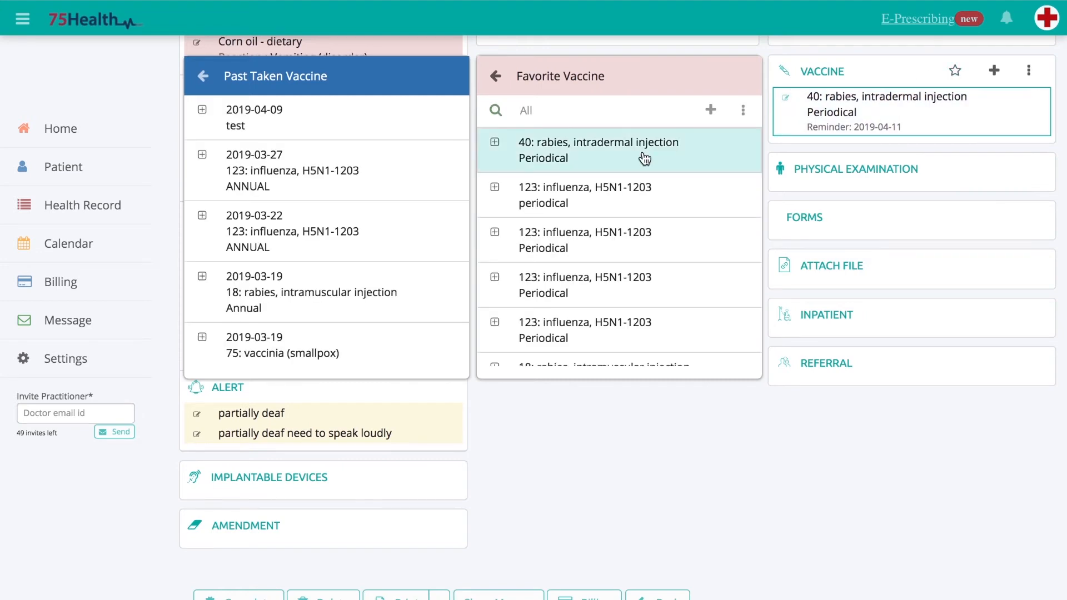
pyautogui.click(741, 118)
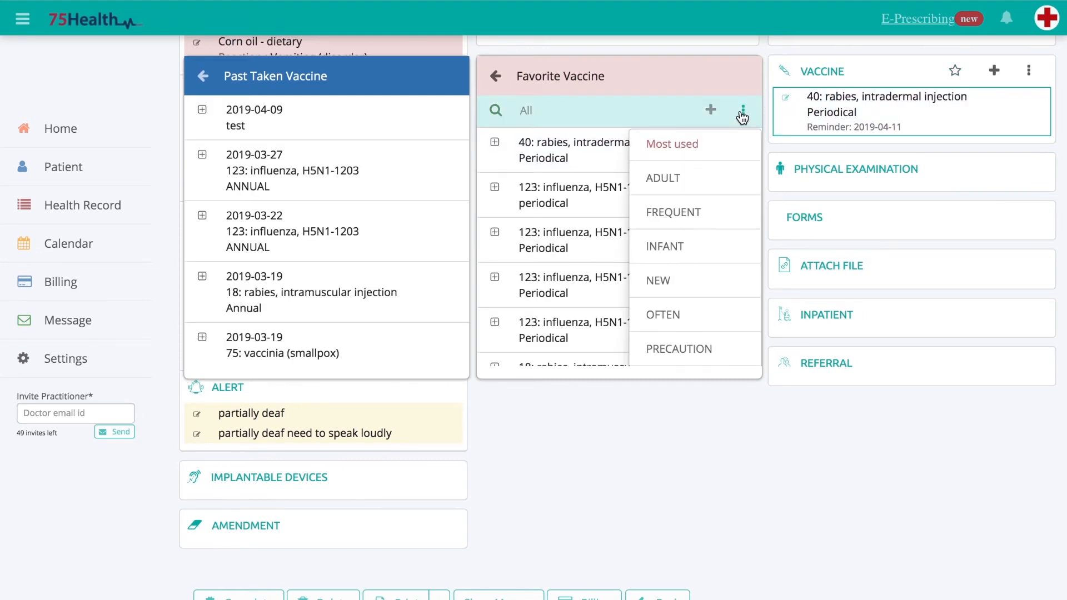
pyautogui.scroll(-5, 709, 293)
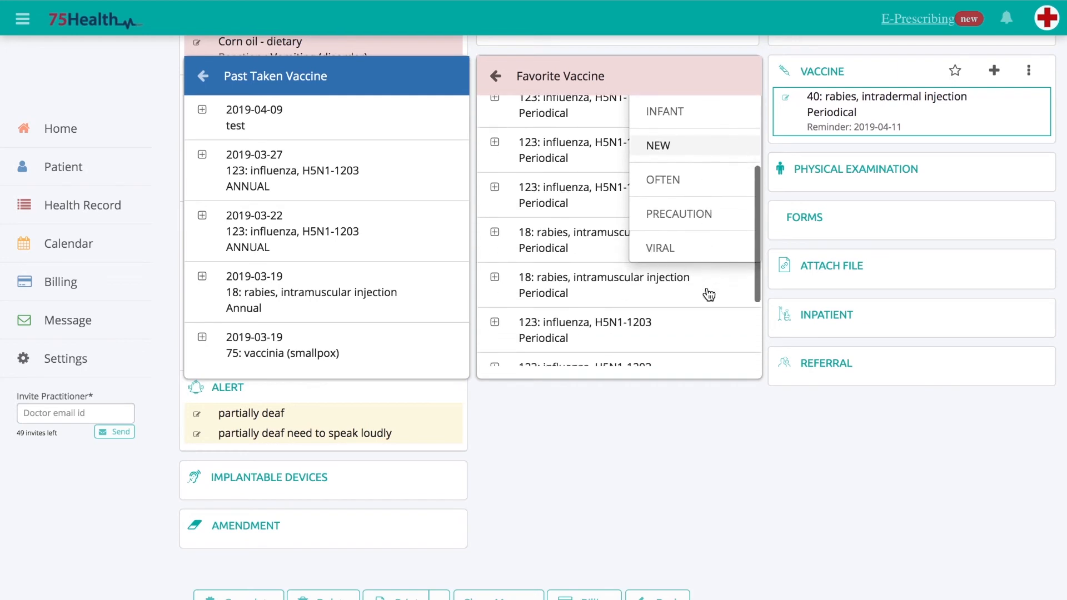
pyautogui.click(667, 149)
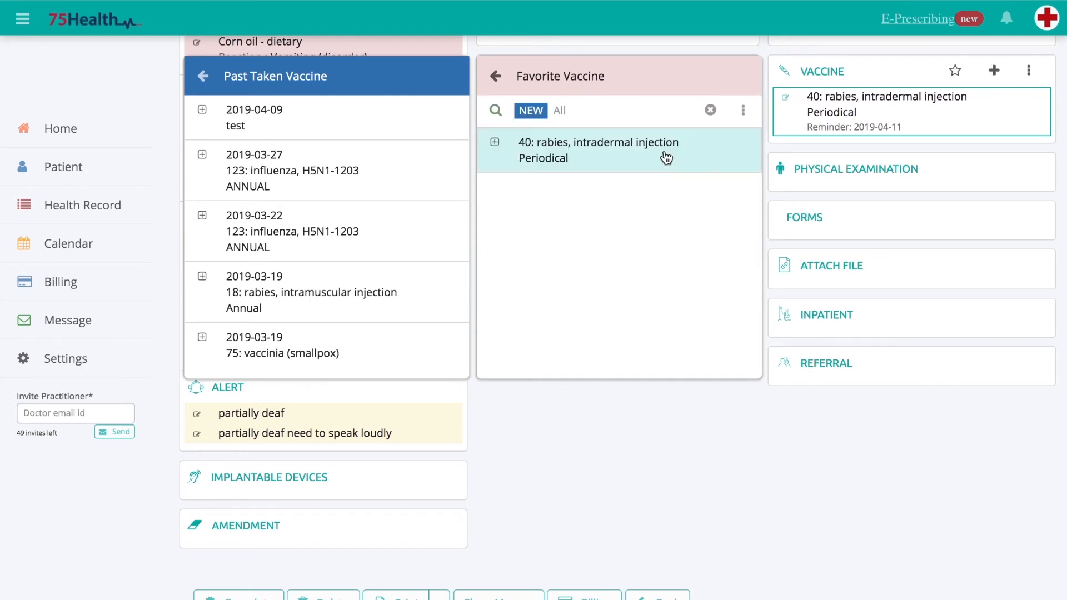
pyautogui.click(496, 143)
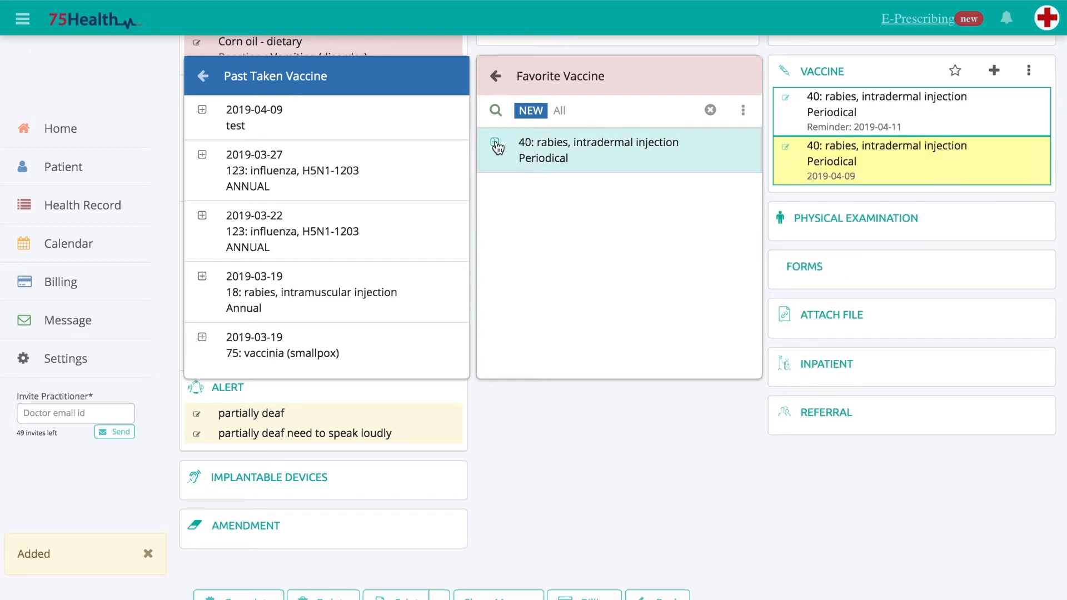
pyautogui.click(495, 76)
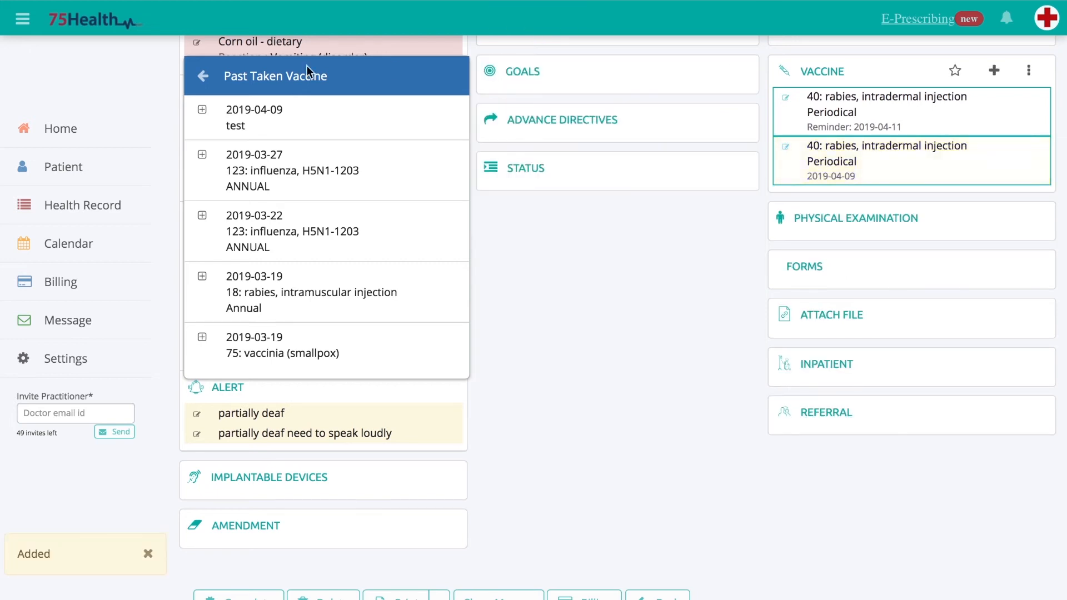
pyautogui.click(204, 81)
# Delete the rabies vaccine entry dated 2019-04-09 from the health record
pyautogui.scroll(1, 691, 249)
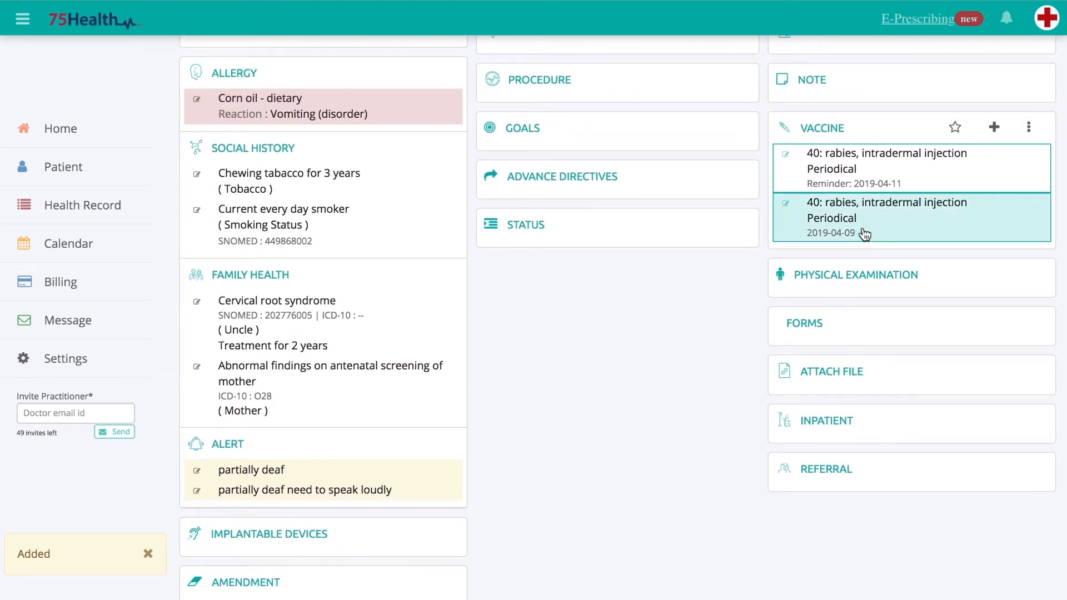
pyautogui.click(787, 204)
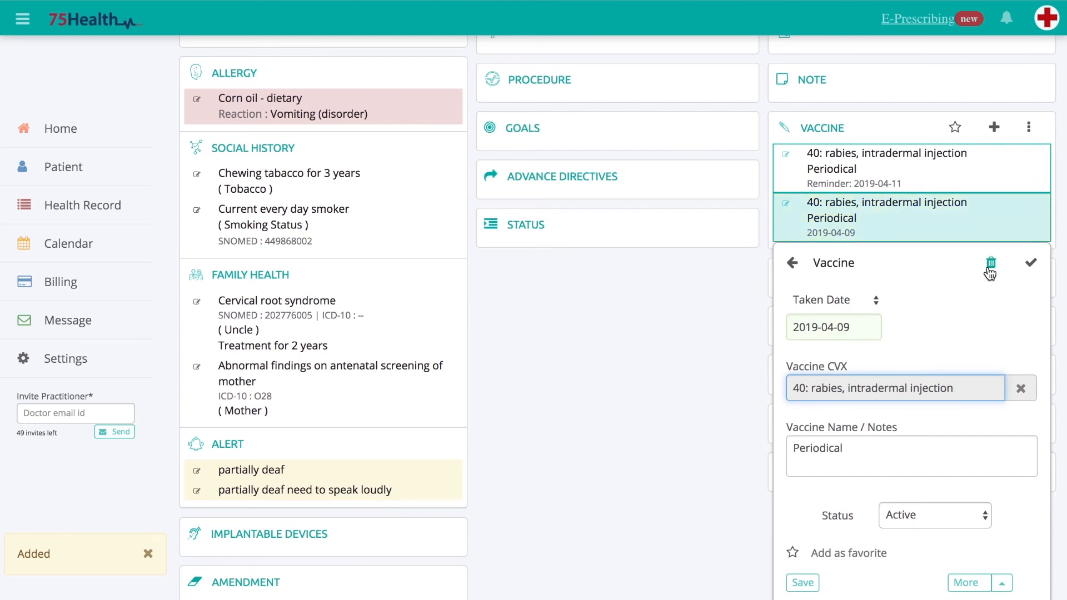
pyautogui.click(990, 264)
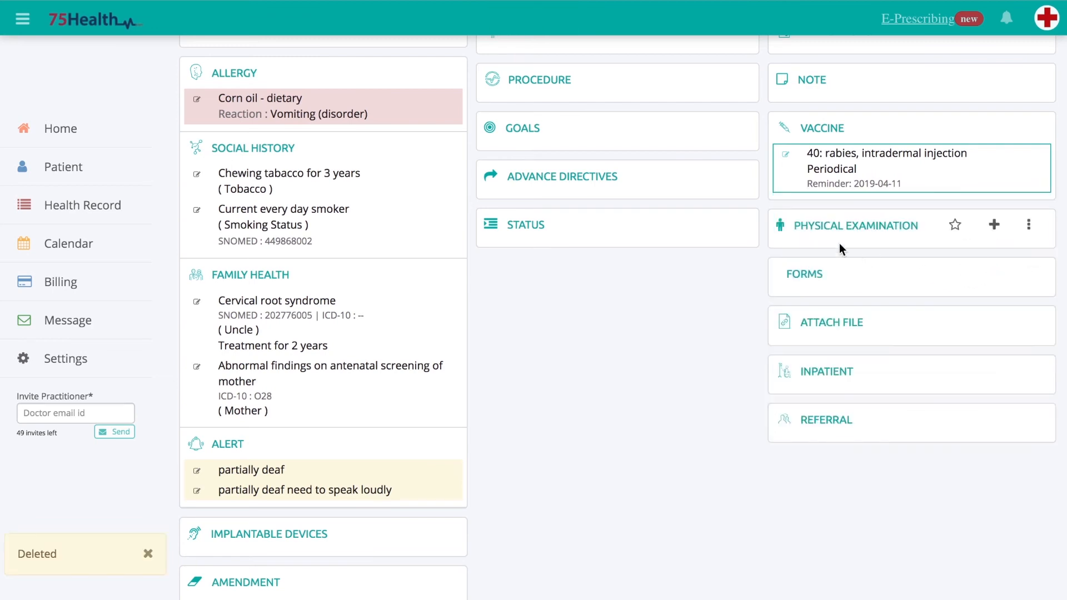
# Open the rabies vaccine entry with the 2019-04-11 reminder and change its name/notes to "Annual"
pyautogui.click(786, 155)
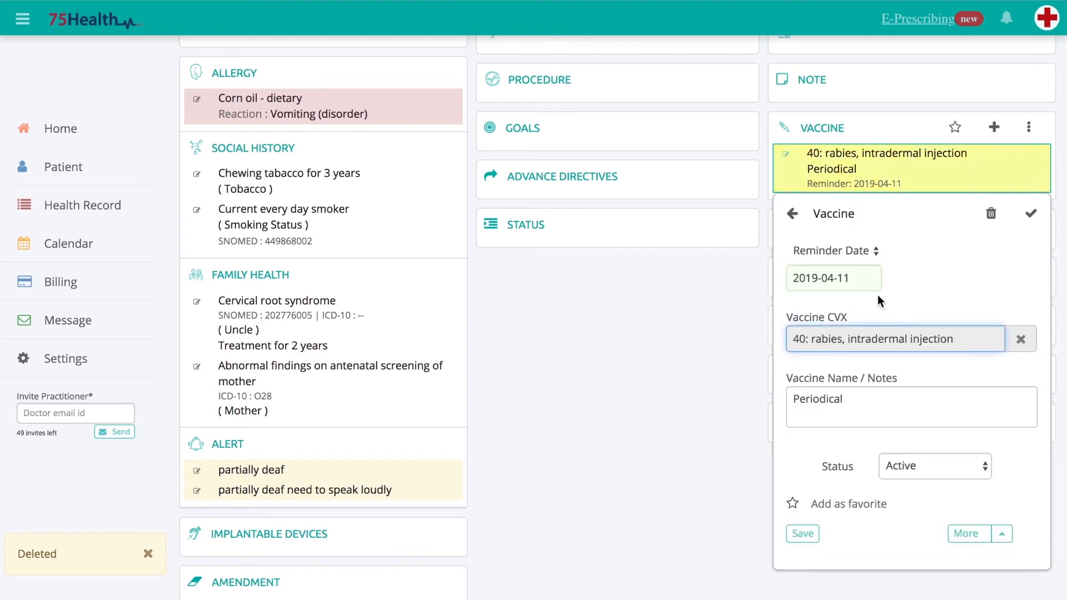
pyautogui.scroll(-1, 915, 365)
pyautogui.click(875, 340)
pyautogui.moveTo(875, 341); pyautogui.dragTo(776, 342)
pyautogui.write('Annual')
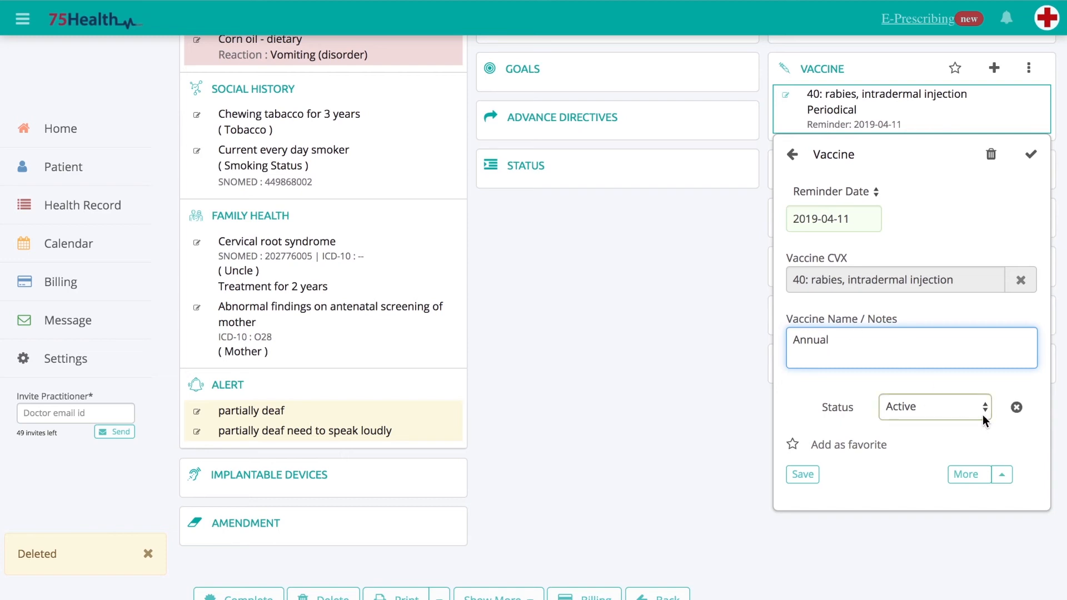
# Remove the Status field from the rabies vaccine entry and save the changes
pyautogui.click(1016, 408)
pyautogui.doubleClick(1017, 409)
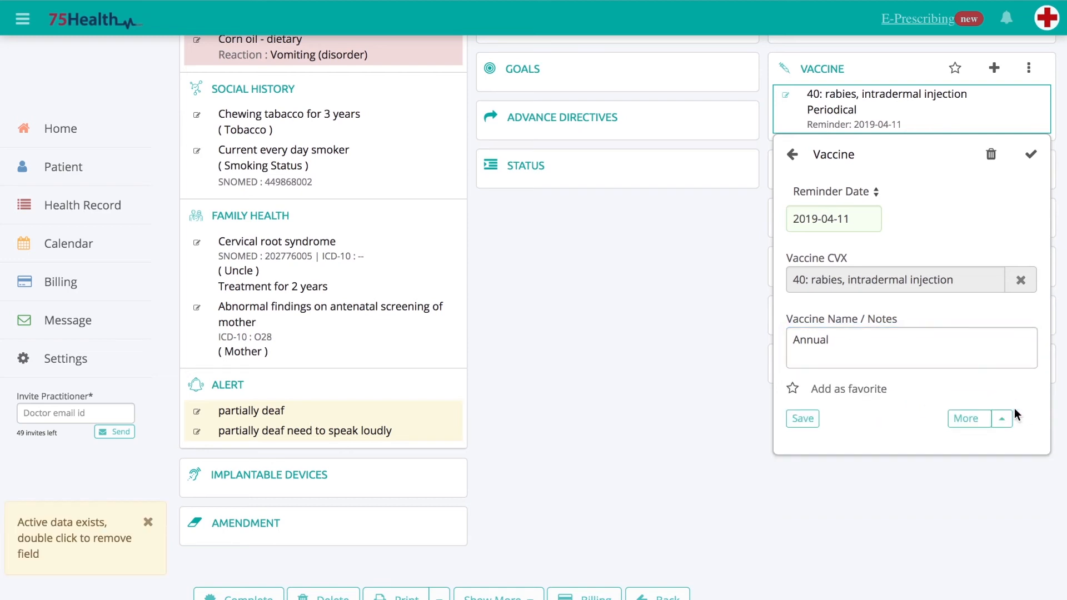
pyautogui.click(803, 419)
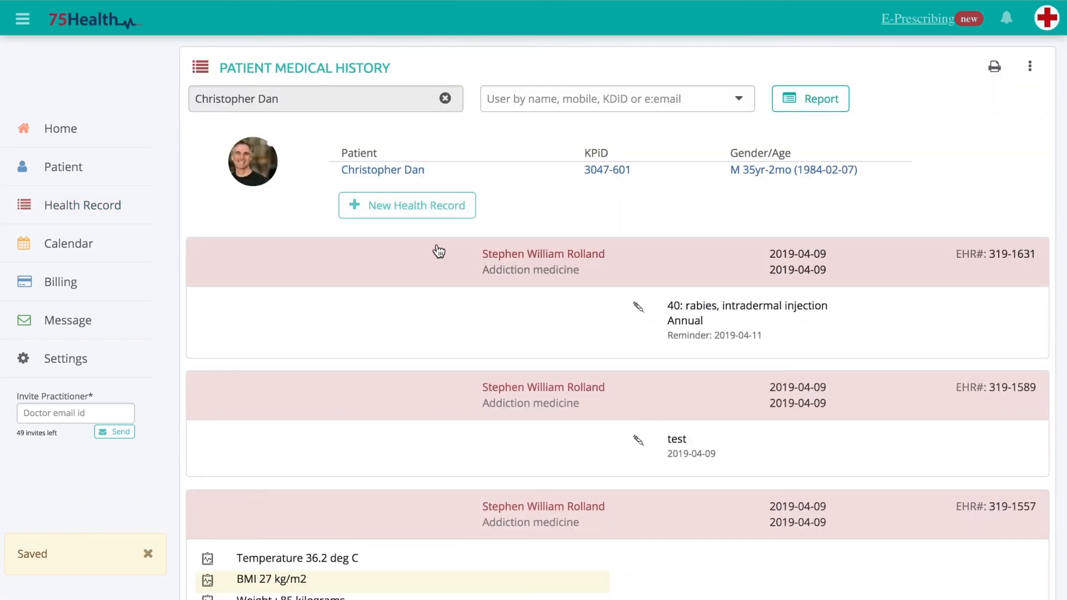
# Create a new health record for the patient and open its carried-over rabies vaccine reminder for editing
pyautogui.click(436, 207)
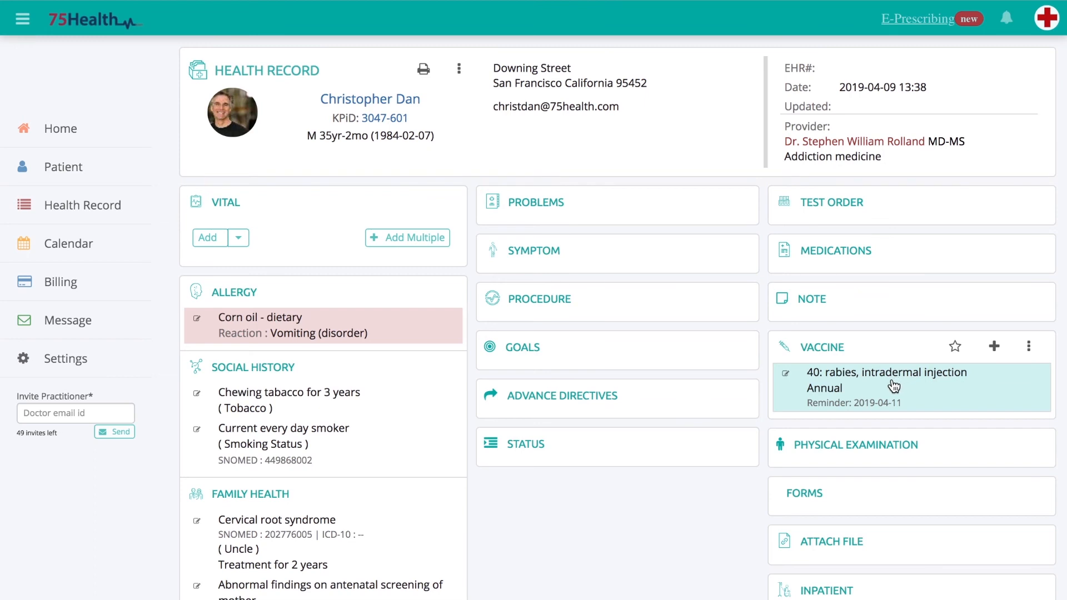
pyautogui.click(893, 386)
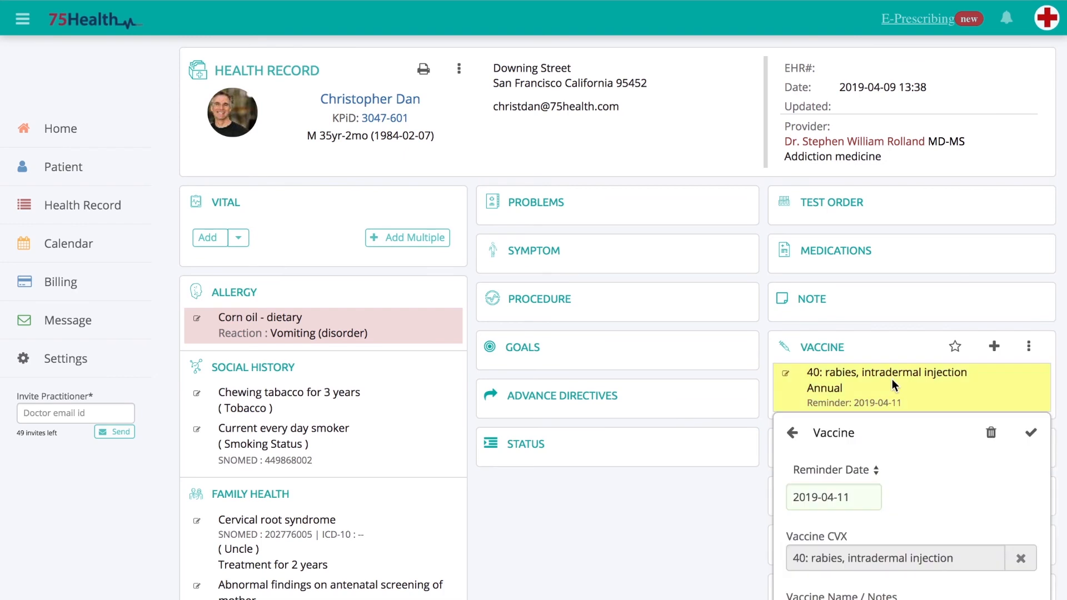
pyautogui.scroll(-3, 894, 384)
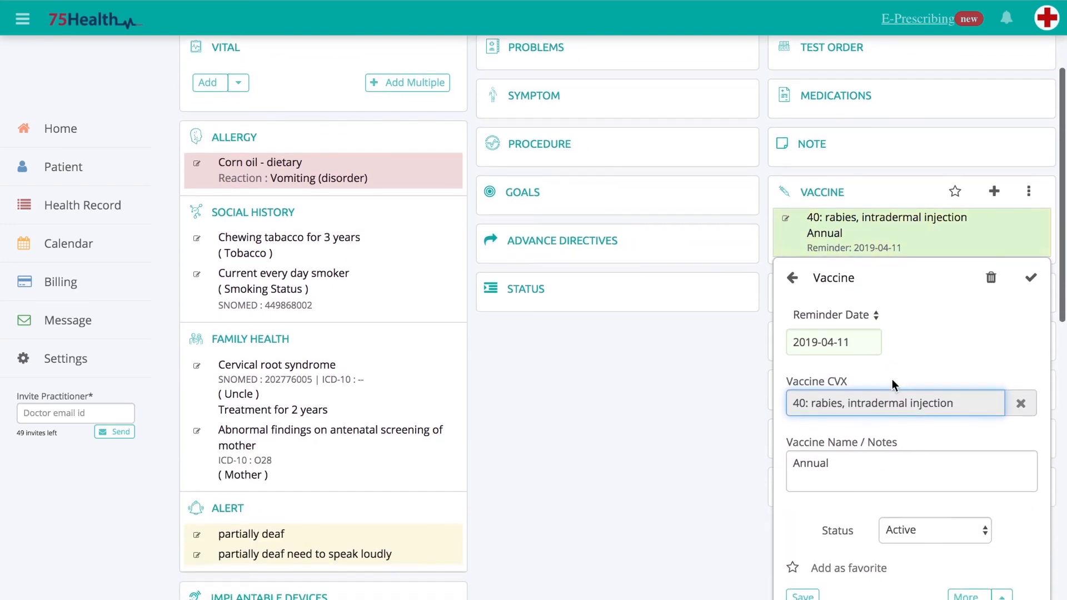
# Change the rabies vaccine's date type from reminder to Taken Date, set it to 2019-04-09, and save the entry
pyautogui.click(852, 313)
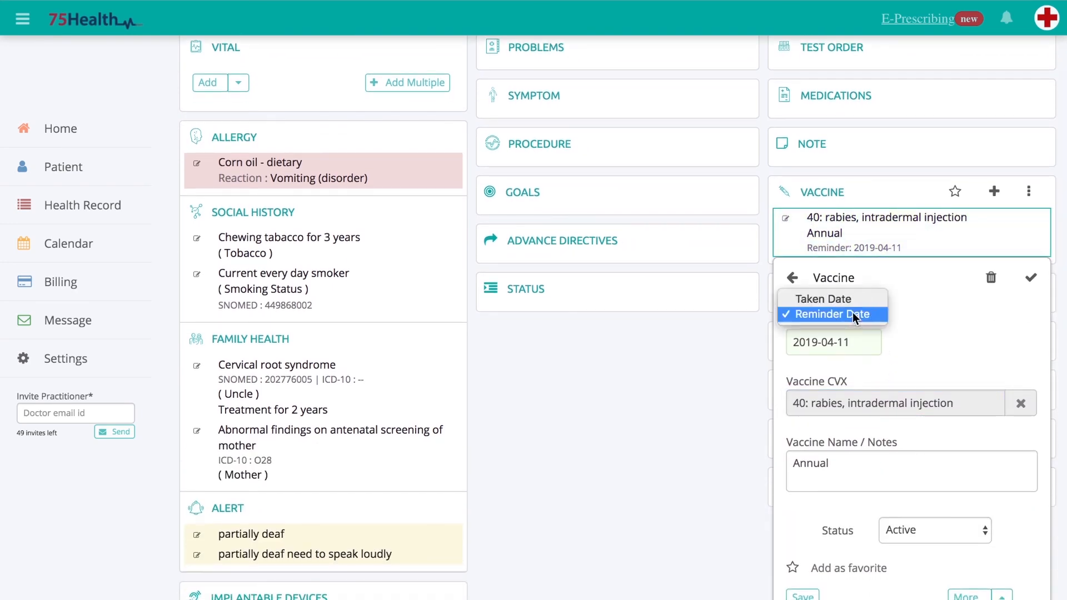
pyautogui.click(835, 301)
pyautogui.click(833, 342)
pyautogui.click(853, 447)
pyautogui.scroll(-2, 850, 442)
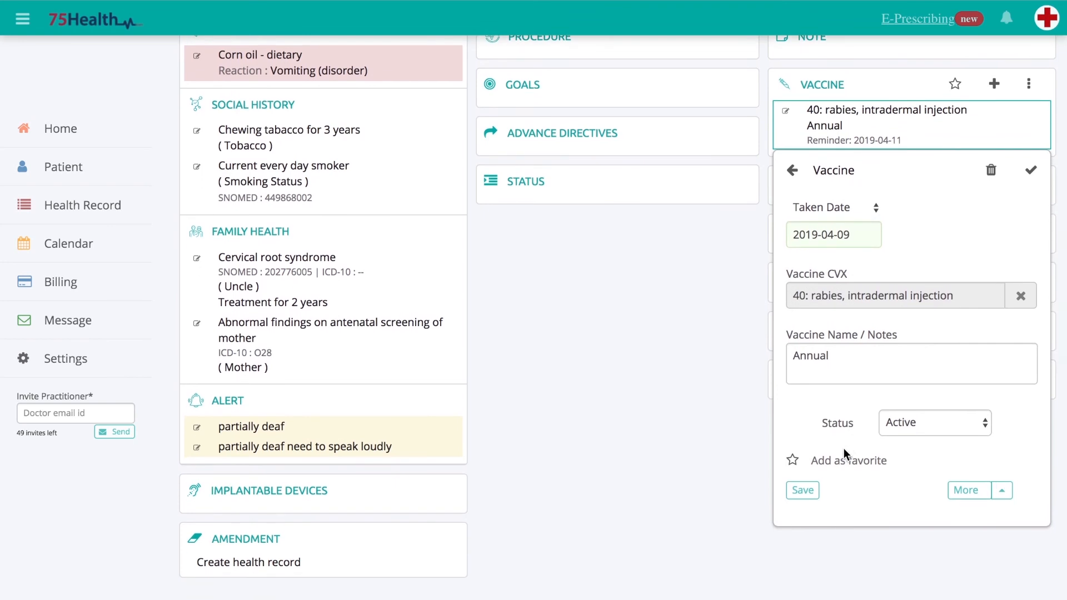
pyautogui.click(803, 490)
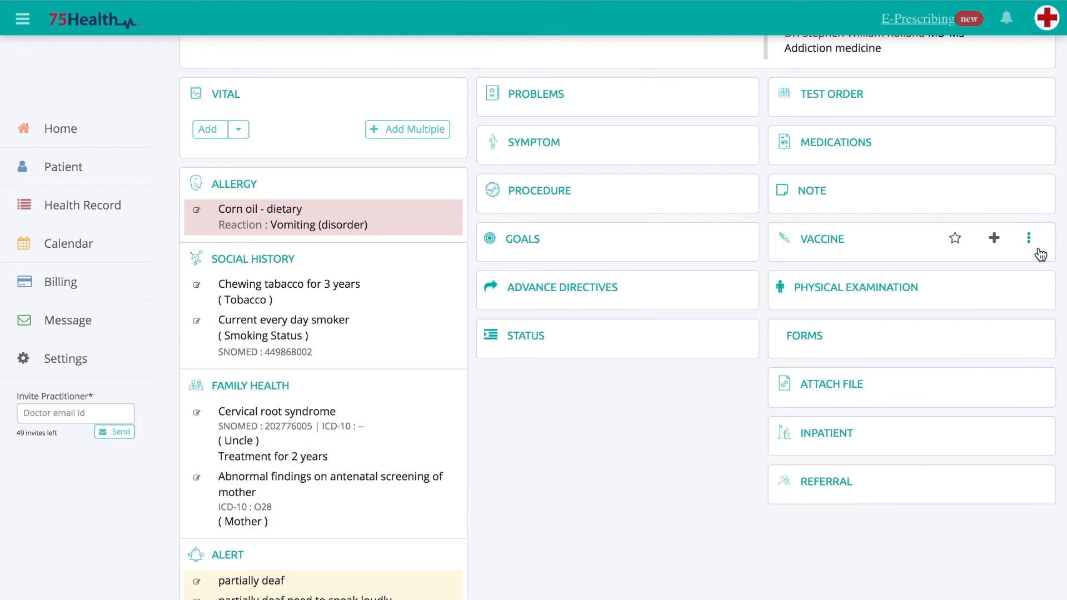
# Show the past taken vaccines and add the 2019-04-09 rabies intradermal injection to the current health record
pyautogui.click(1029, 239)
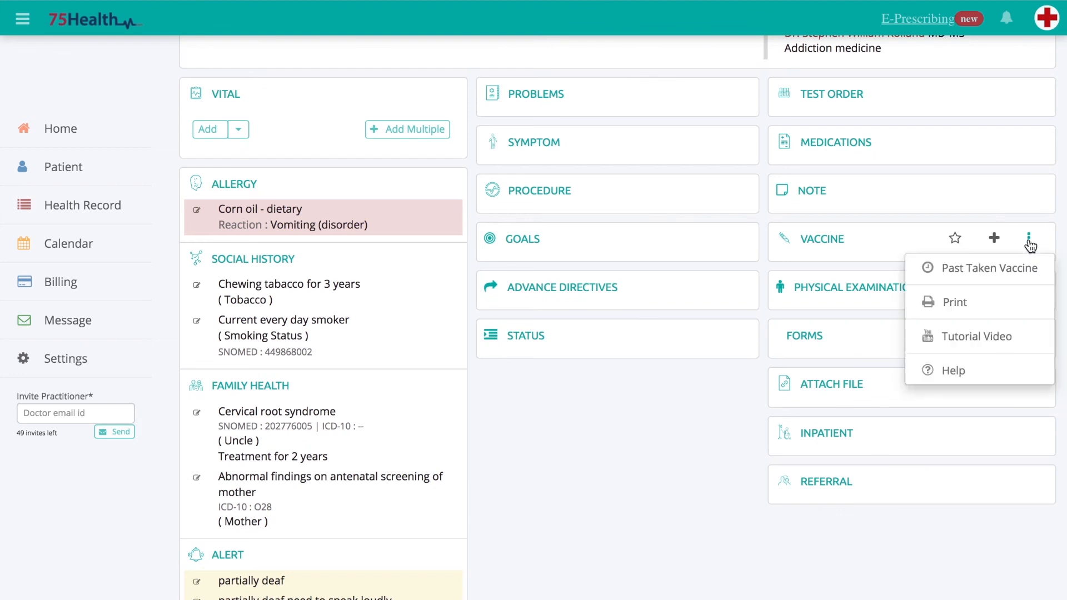
pyautogui.click(983, 269)
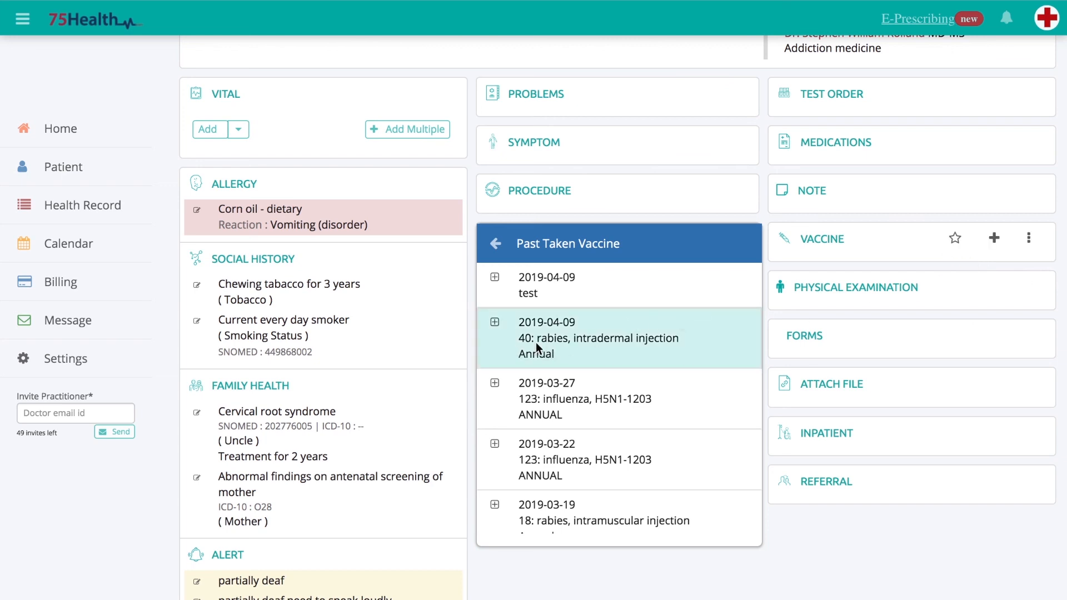
pyautogui.click(497, 328)
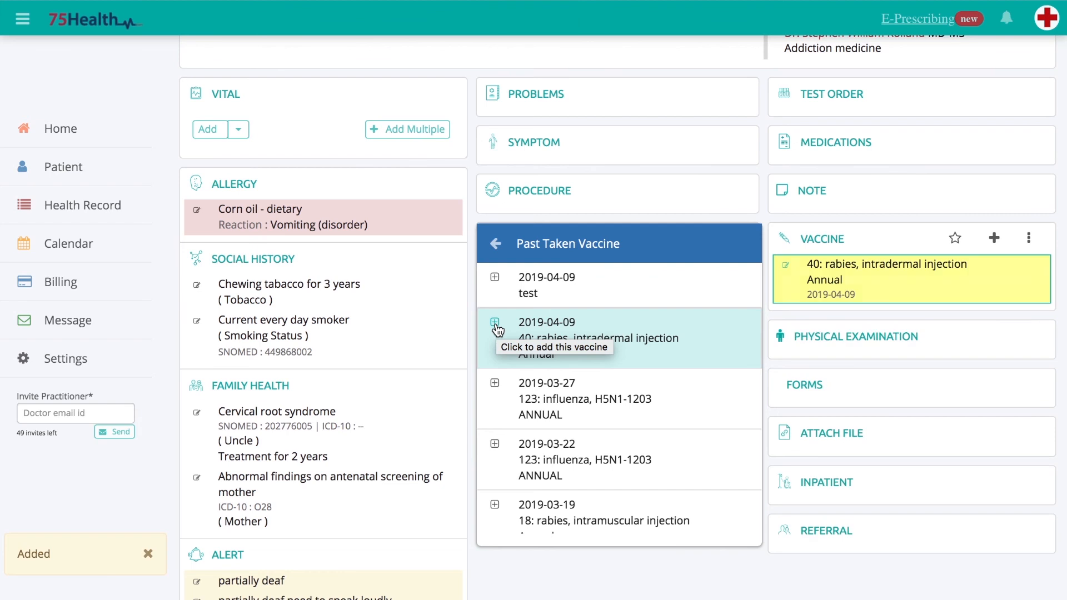
pyautogui.scroll(2, 859, 303)
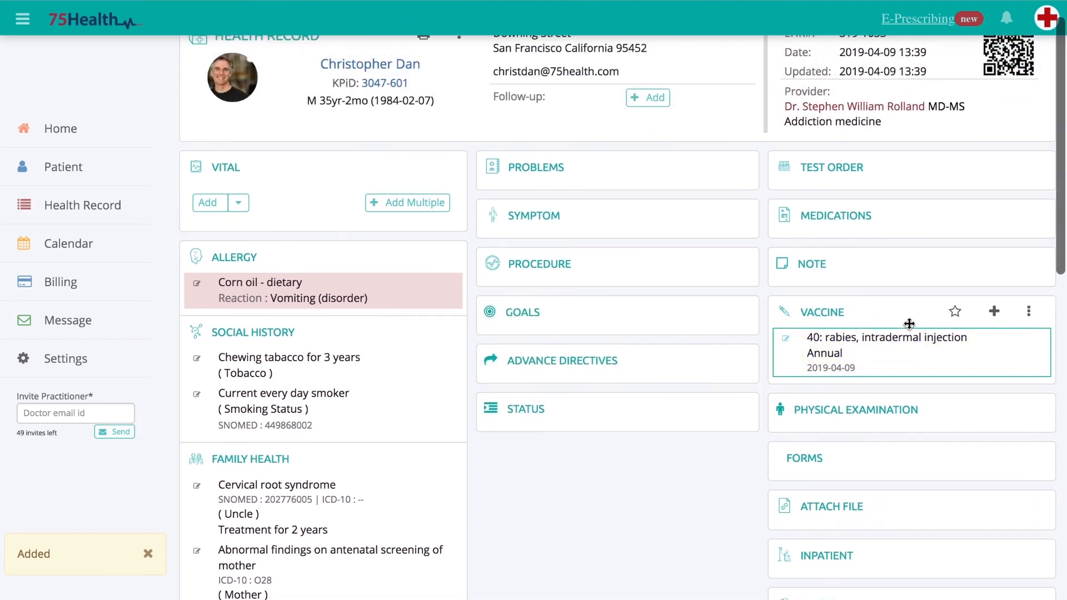